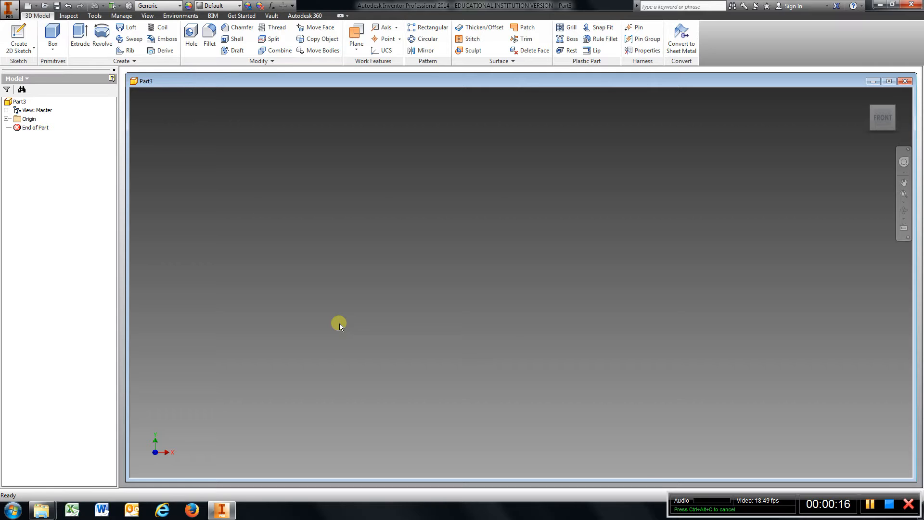
- Start a 2D sketch on the YZ plane
left_click(6, 118)
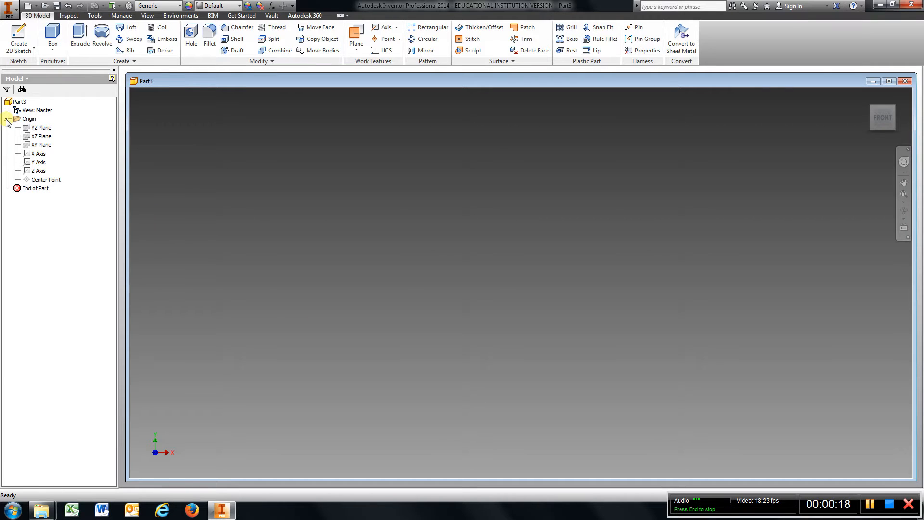
left_click(10, 31)
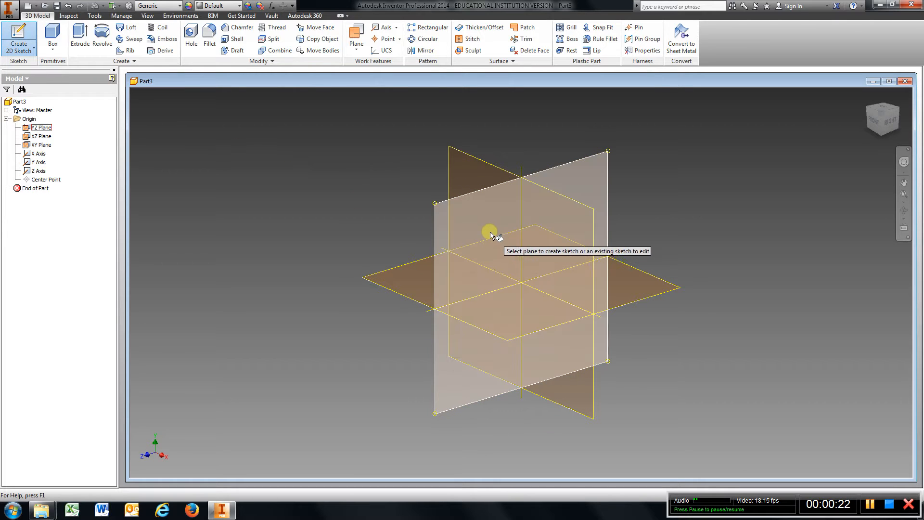
left_click(463, 199)
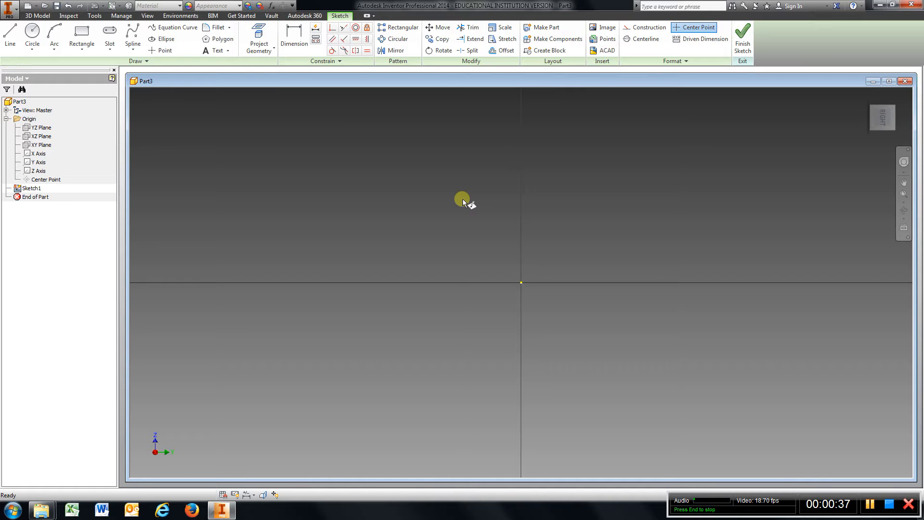
- Draw a 5.5 in horizontal line from the origin toward positive Y as the profile's bottom edge
left_click(11, 35)
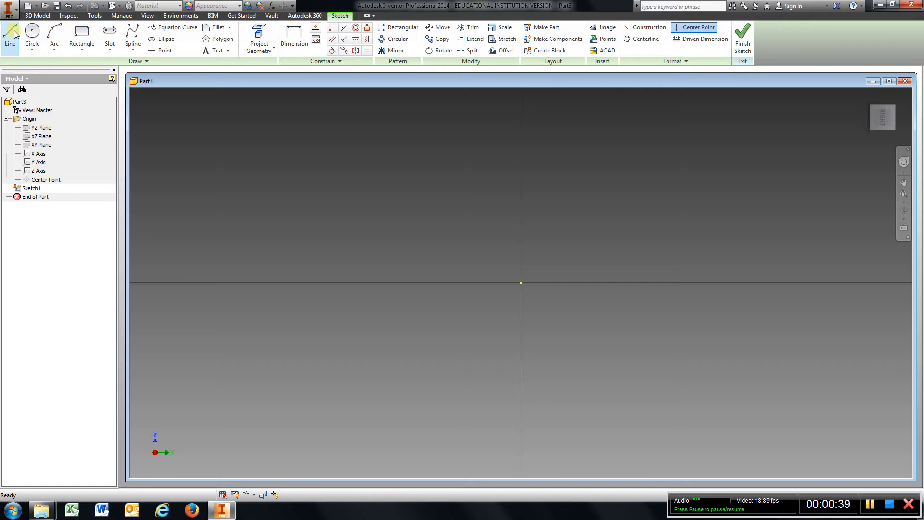
left_click(523, 282)
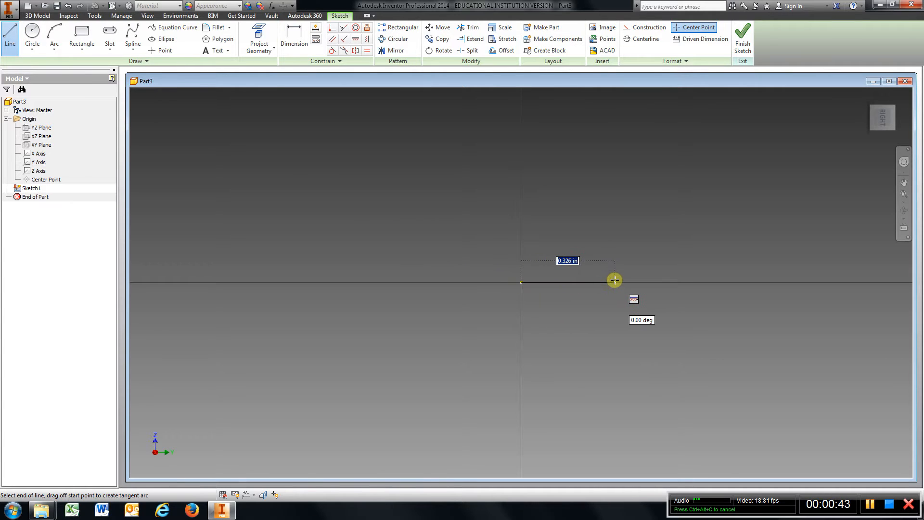
type("5.5")
key("Return")
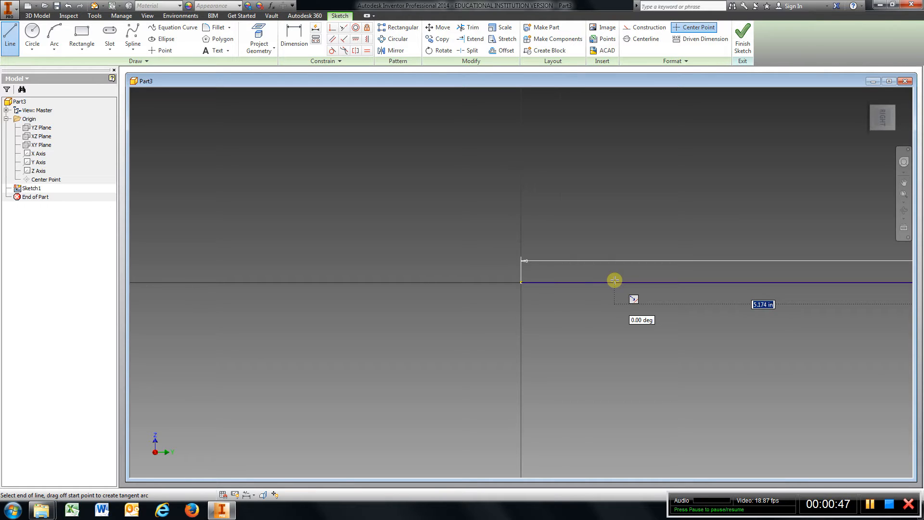
scroll(614, 279, "up", 5)
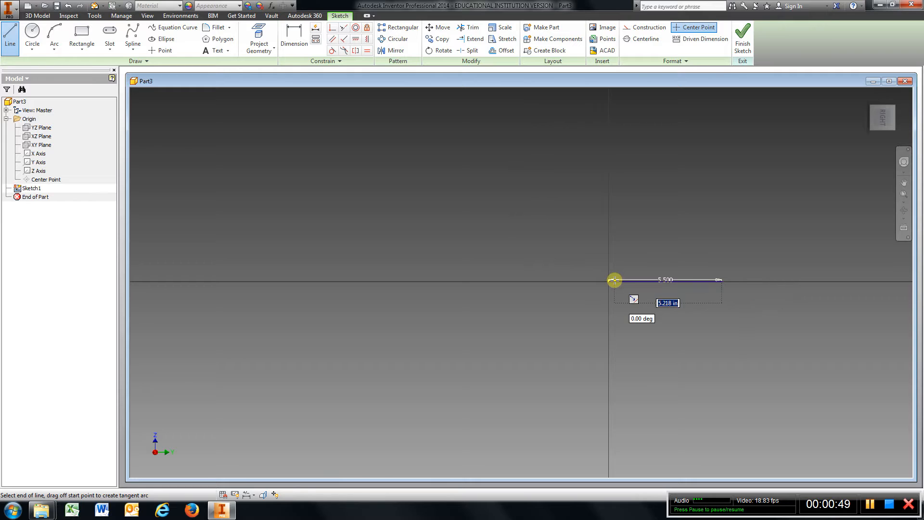
middle_click_drag(612, 278, 448, 293)
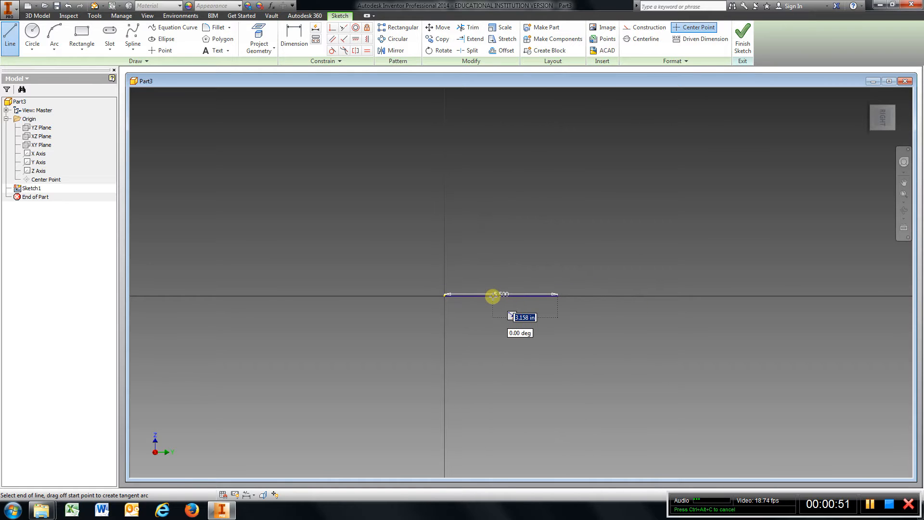
scroll(492, 297, "down", 5)
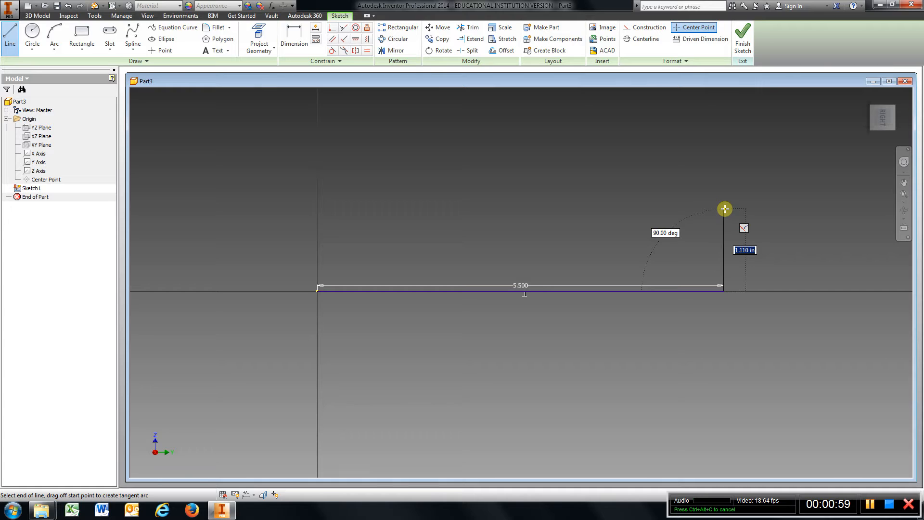
- Continue the profile with a 2.5 in vertical line upward and a 2.5 in horizontal line outward, away from the origin
type("2.5")
key("Return")
scroll(725, 209, "down", 1)
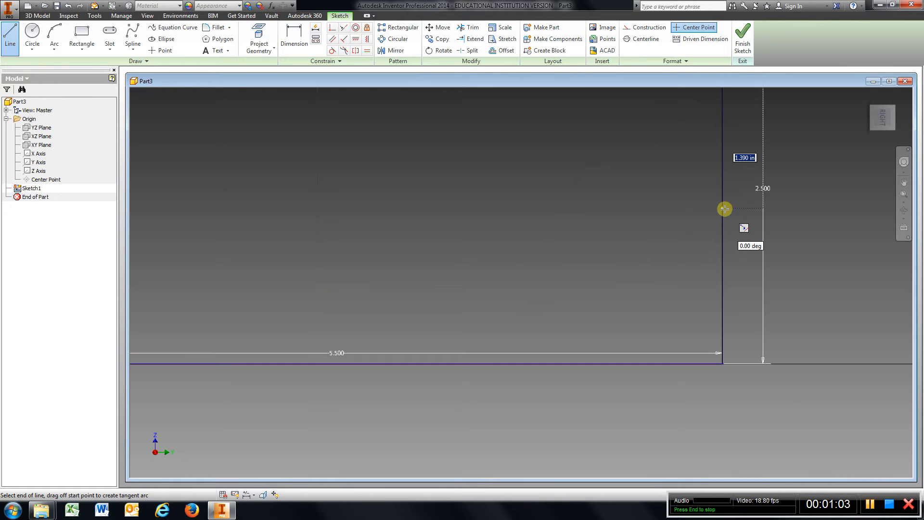
scroll(724, 209, "up", 3)
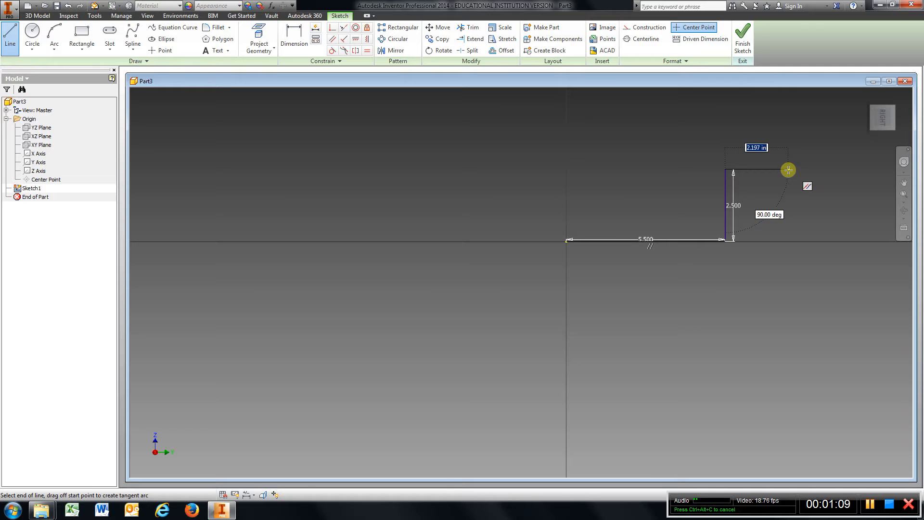
type("2.5")
key("Return")
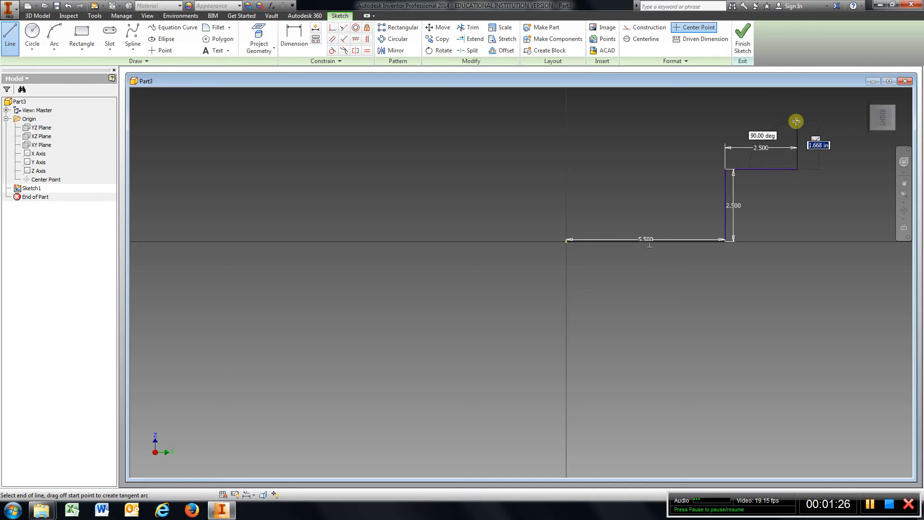
- Add a 3 in vertical line upward from the end of the step and end the line chain
type("3")
key("Return")
scroll(796, 121, "down", 2)
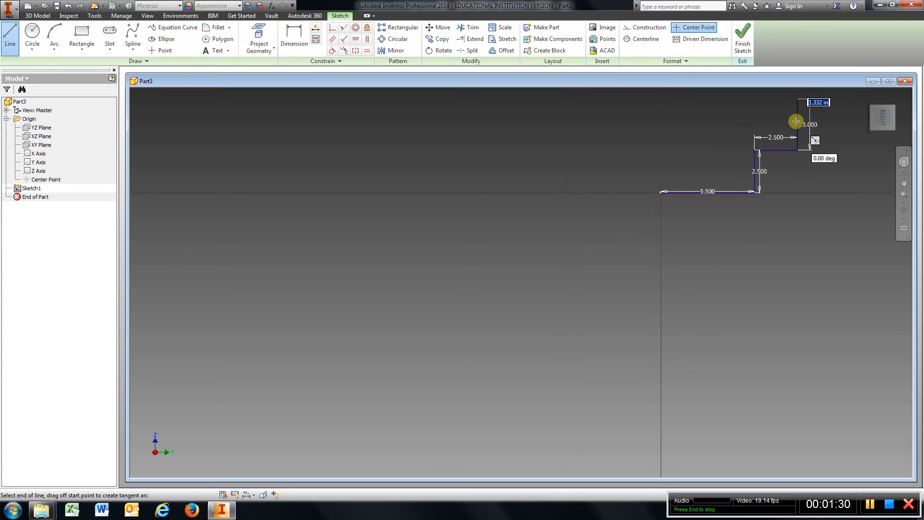
scroll(796, 121, "down", 2)
middle_click_drag(795, 124, 553, 249)
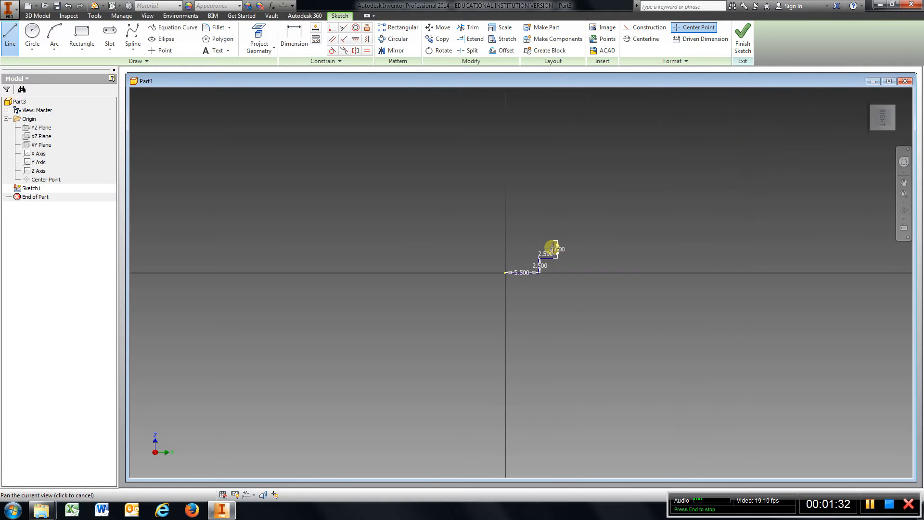
scroll(555, 248, "up", 4)
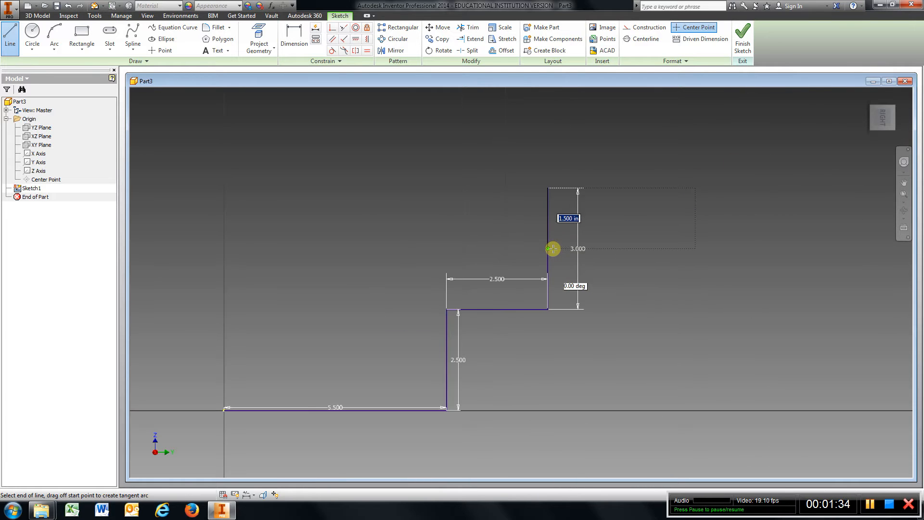
scroll(553, 249, "down", 2)
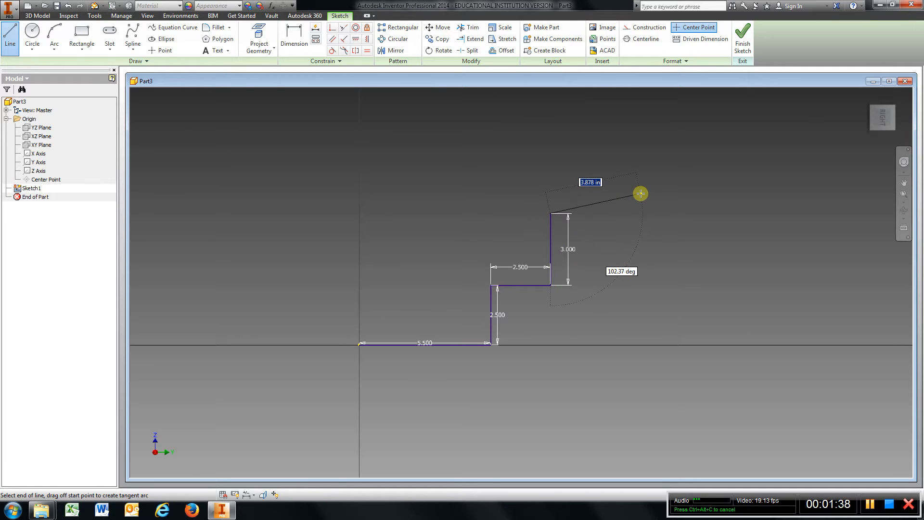
key("Escape")
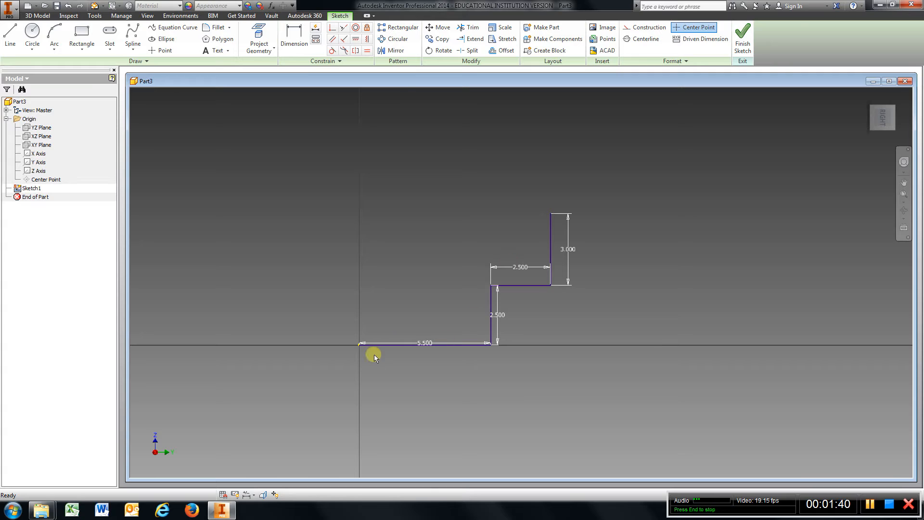
- Close the profile from the origin with a 6.5 in vertical line, a 6.5 in horizontal top line and a slanted line to the 3 in edge
left_click(10, 36)
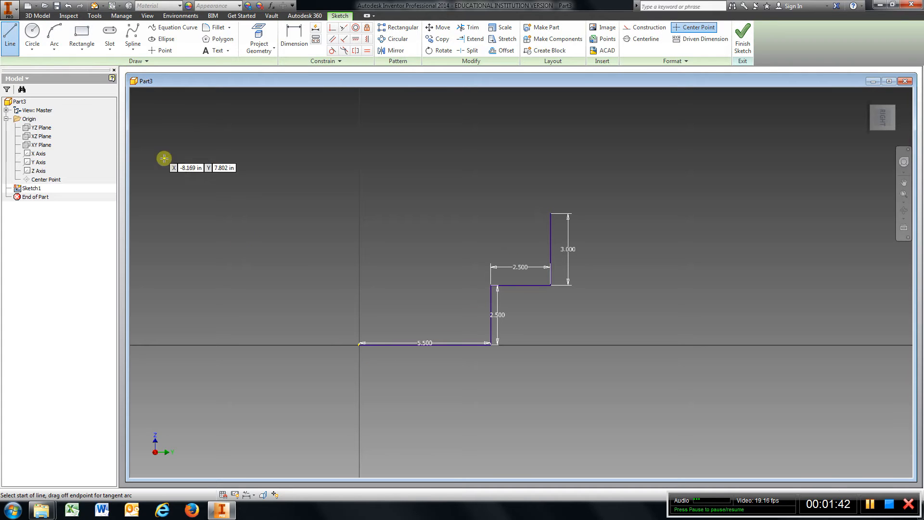
left_click(360, 345)
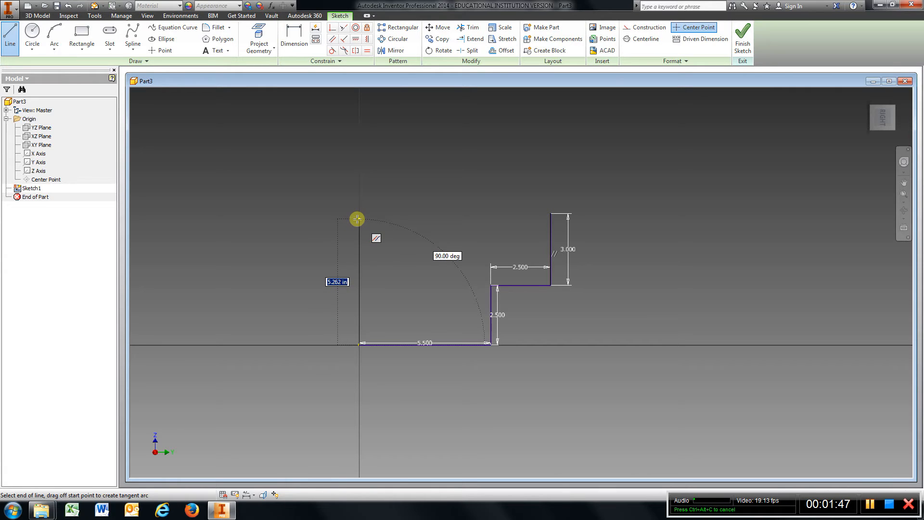
type("6.5")
key("Return")
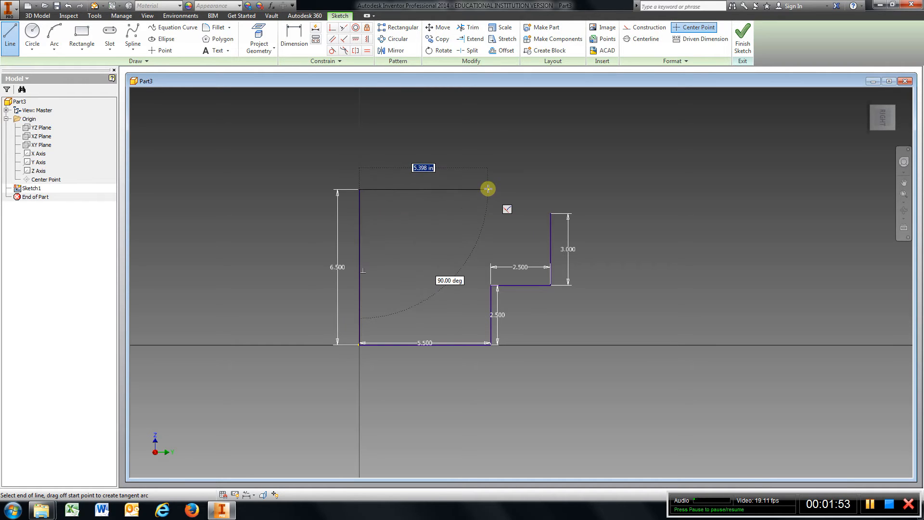
type("6.5")
key("Return")
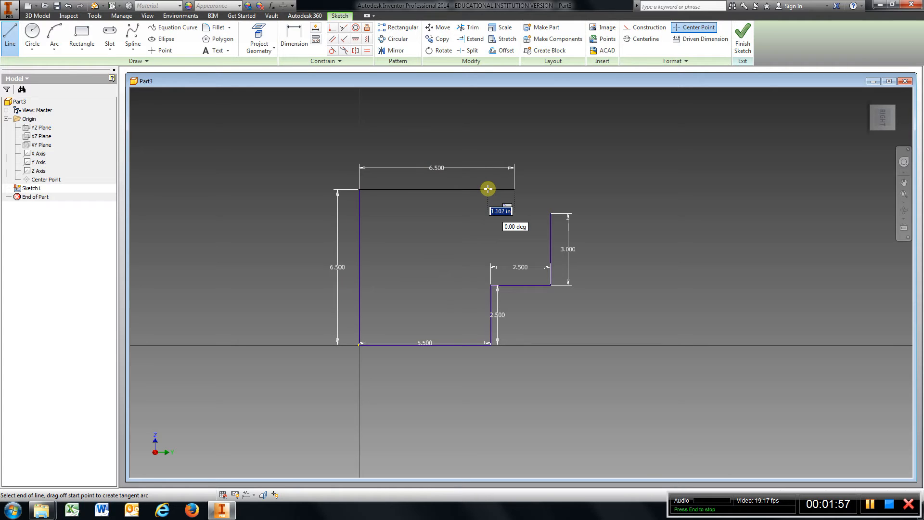
left_click(550, 212)
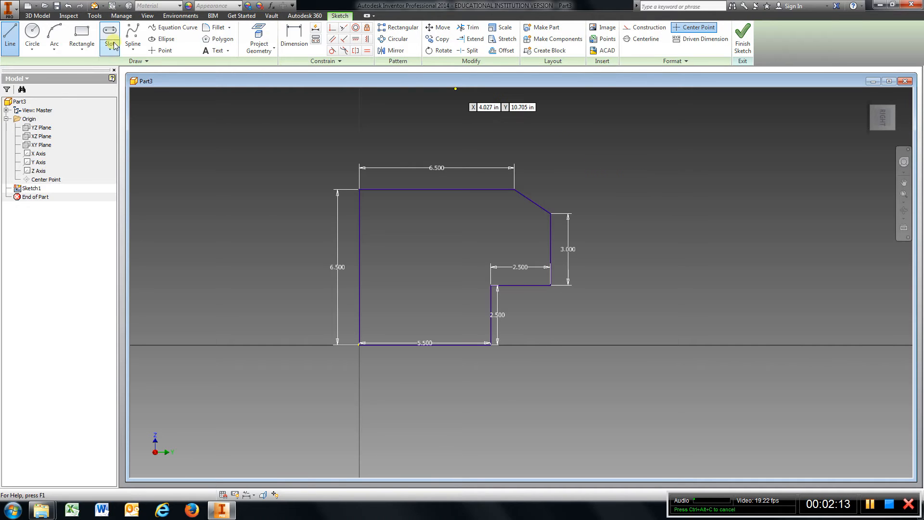
- Draw a 2.5 in diameter circle inside the profile, near its long vertical edge
left_click(30, 35)
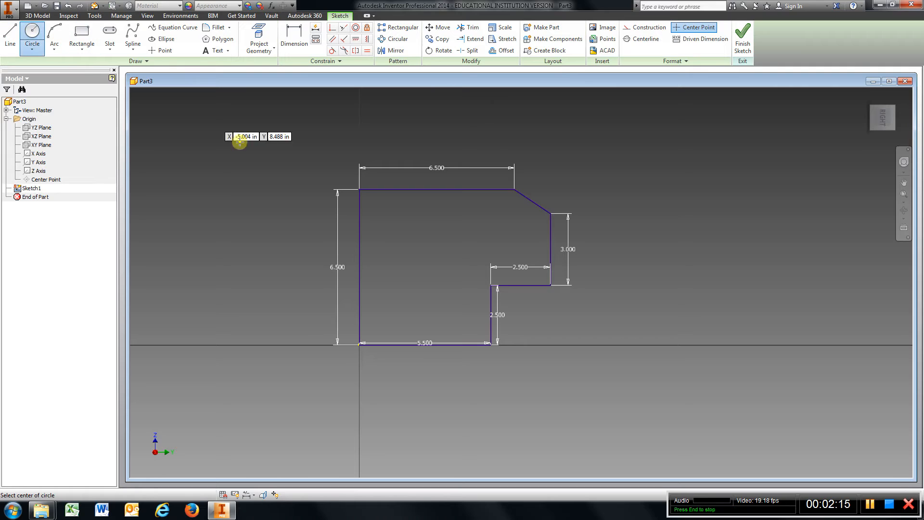
left_click(404, 282)
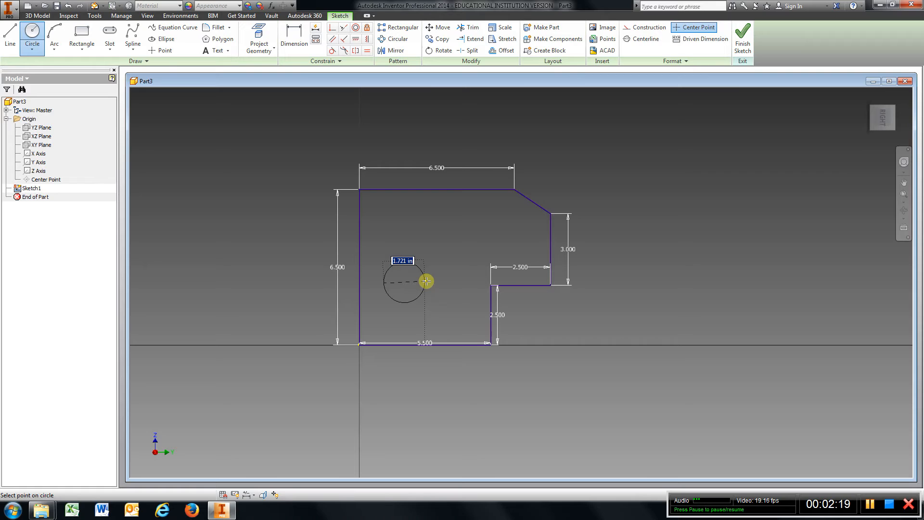
type("2.5")
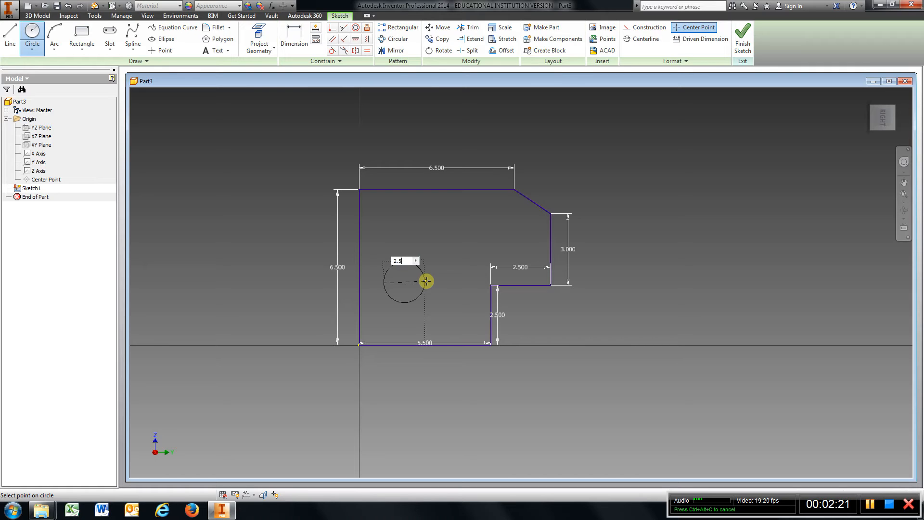
key("Return")
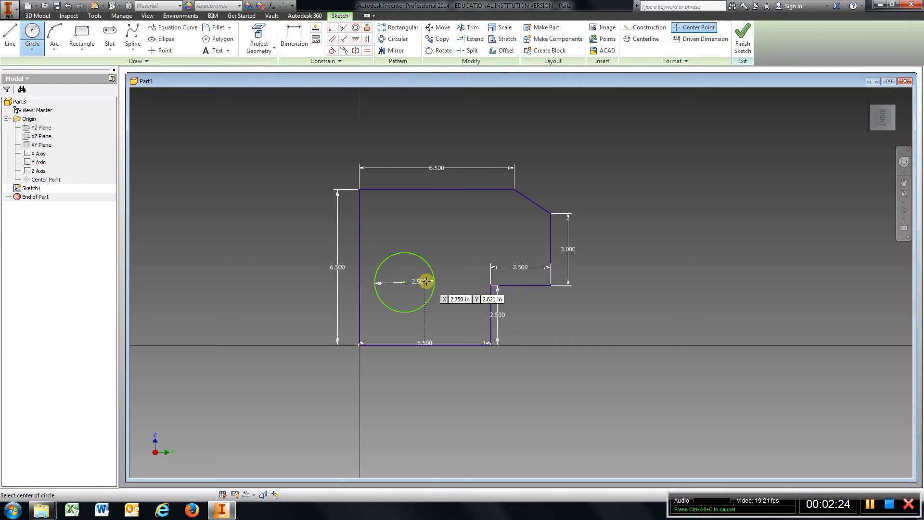
- Dimension the circle's center 3 in above the profile's bottom edge
left_click(294, 38)
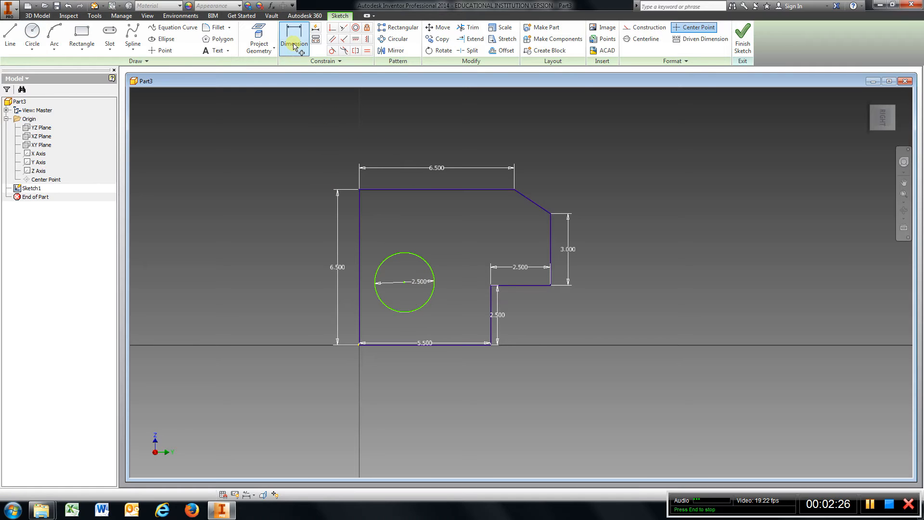
left_click(409, 345)
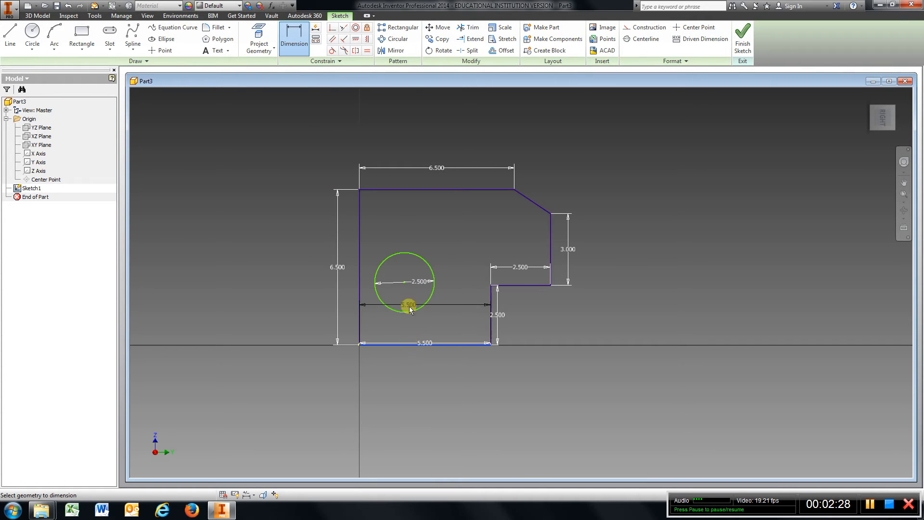
left_click(406, 285)
left_click(348, 298)
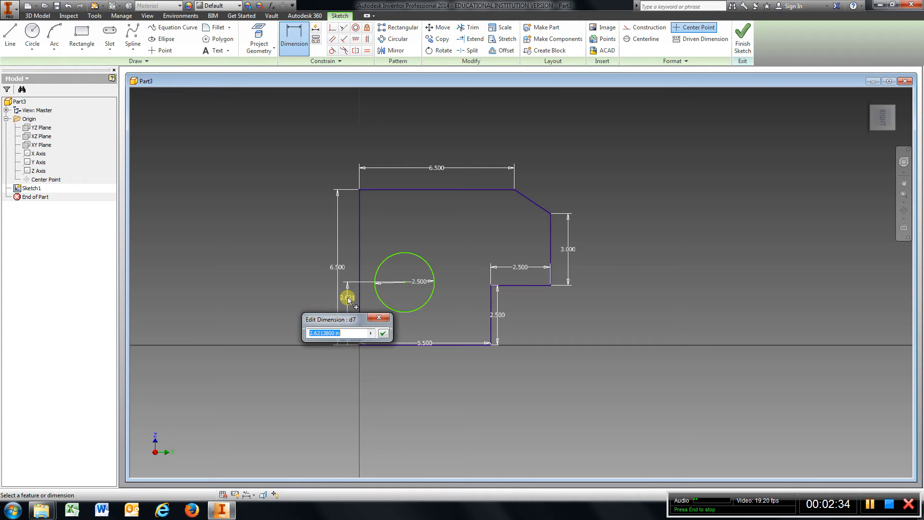
type("3")
key("Return")
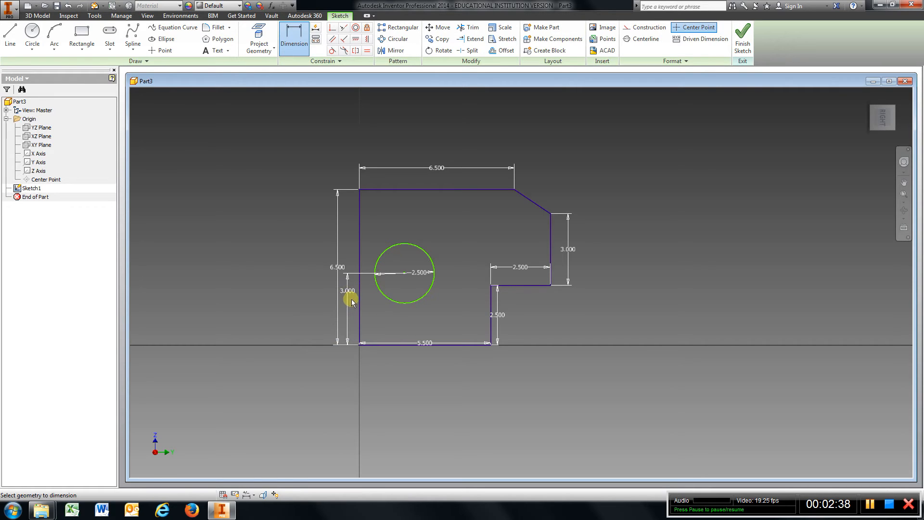
- Dimension the circle's center 2.5 in from the profile's 6.5 in vertical edge
left_click(359, 304)
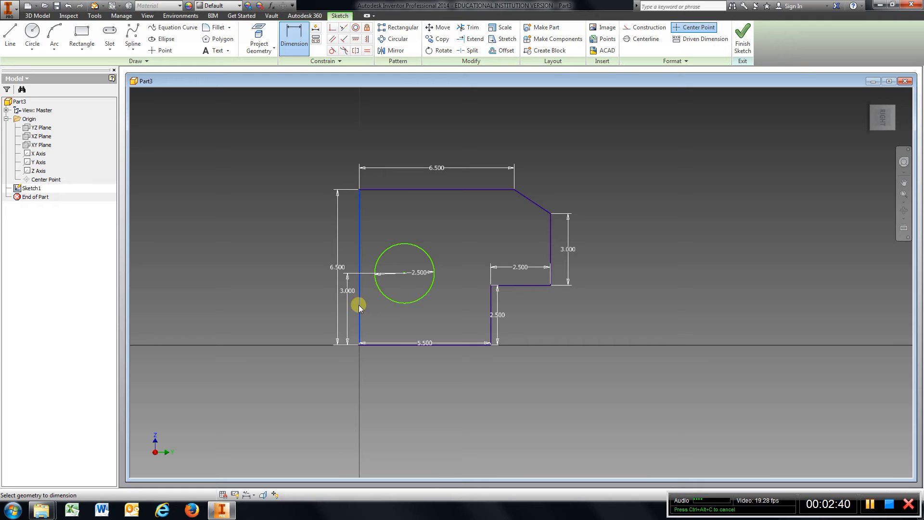
left_click(404, 273)
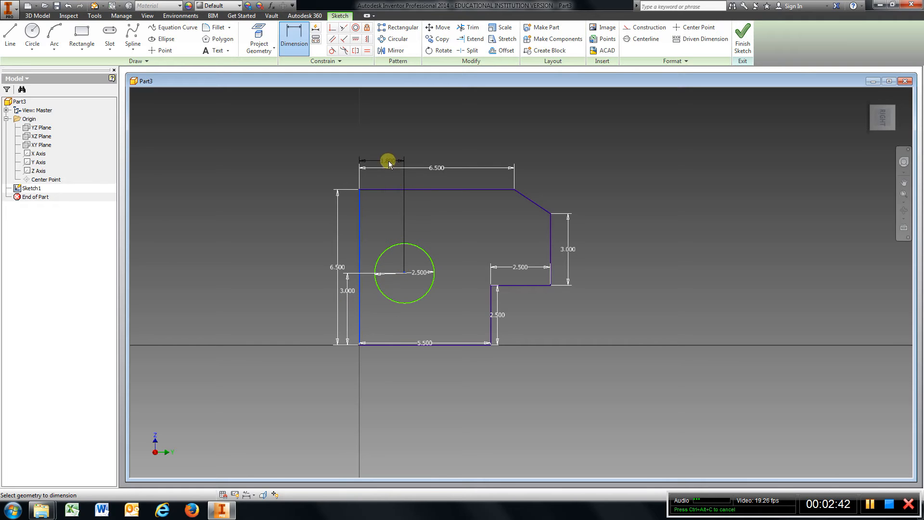
left_click(383, 181)
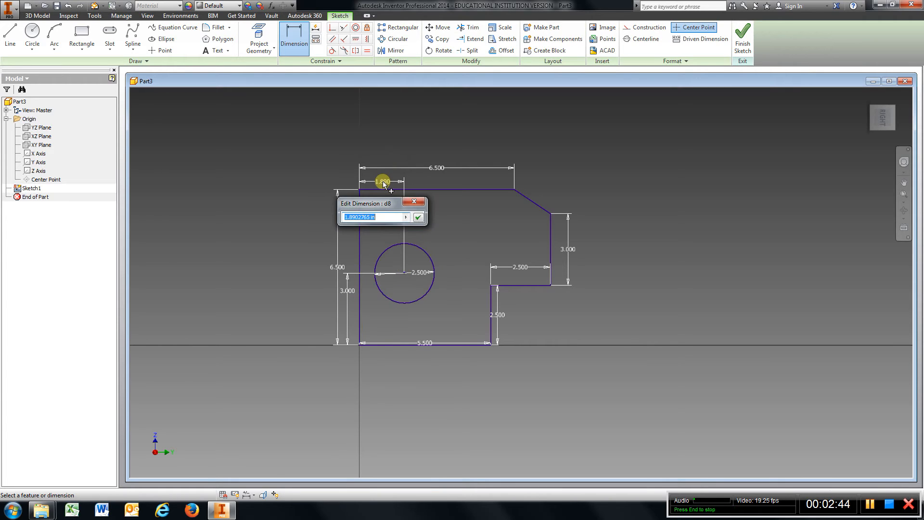
type("2.5")
key("Return")
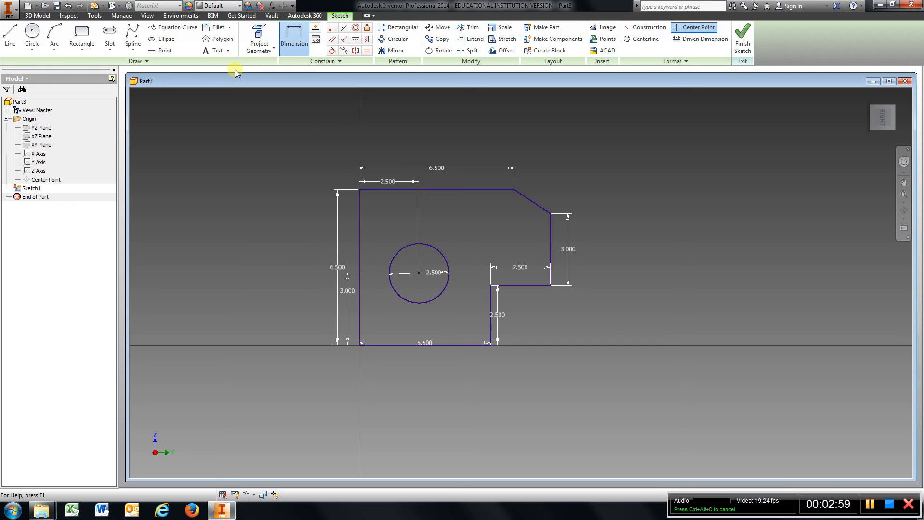
- Draw a 1.5 in diameter circle inside the profile, near the slanted corner and the horizontal top edge
left_click(32, 32)
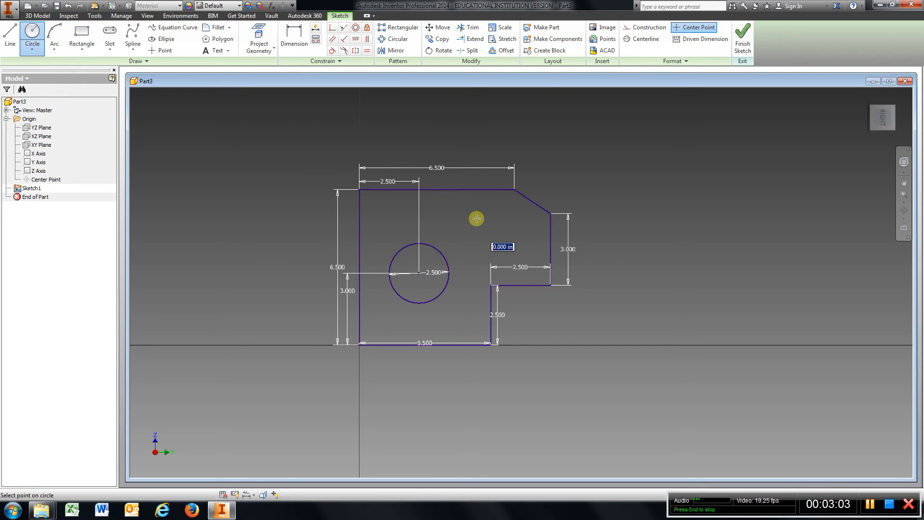
left_click(476, 218)
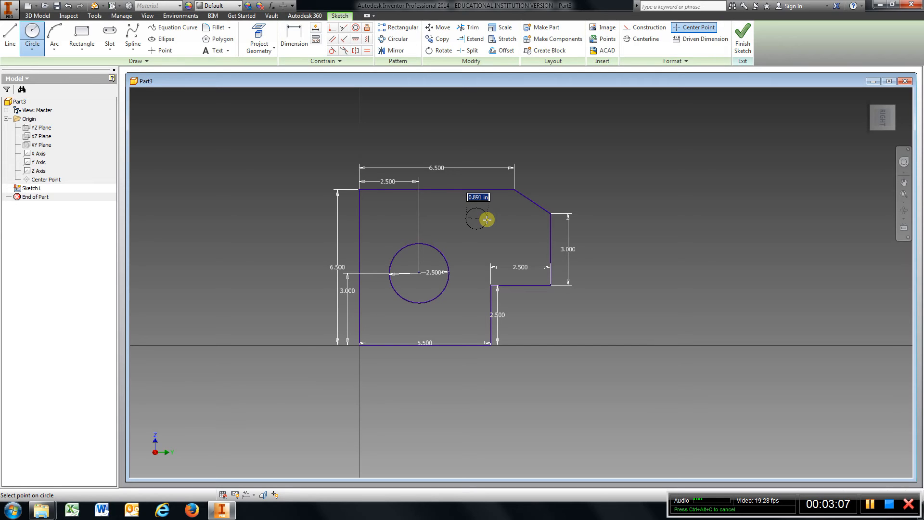
type("1.5")
key("Return")
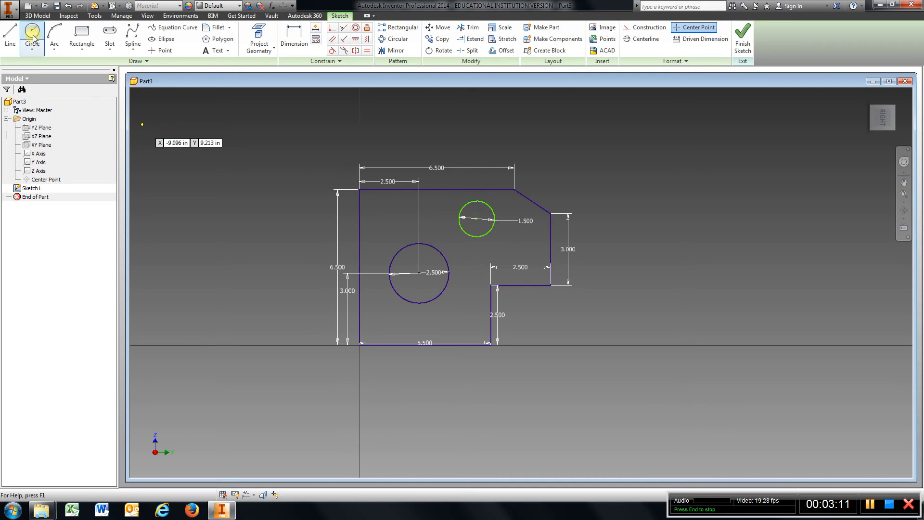
- Dimension the small circle's center 5 in from the profile's 6.5 in vertical edge
left_click(291, 32)
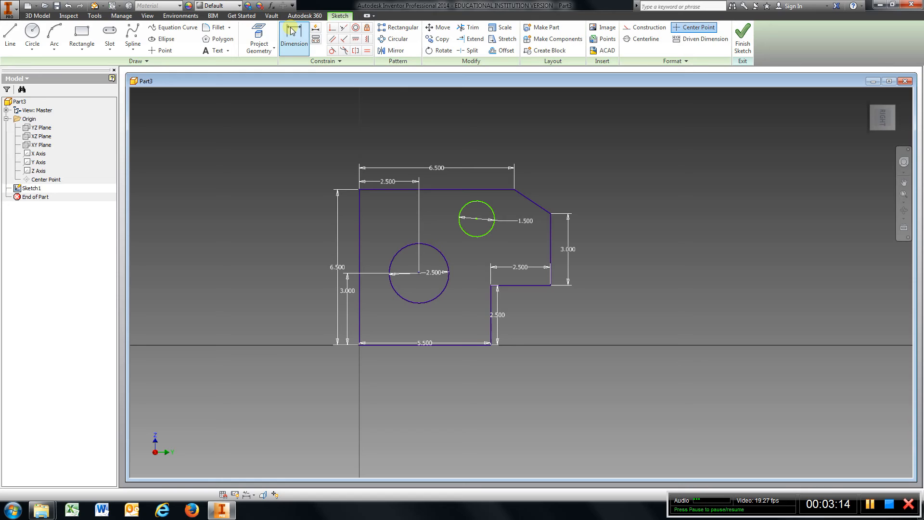
left_click(360, 229)
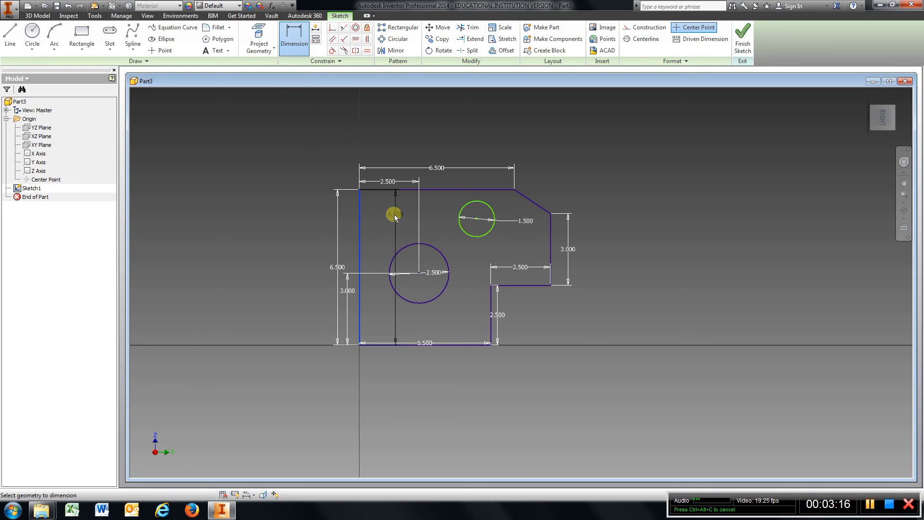
left_click(476, 219)
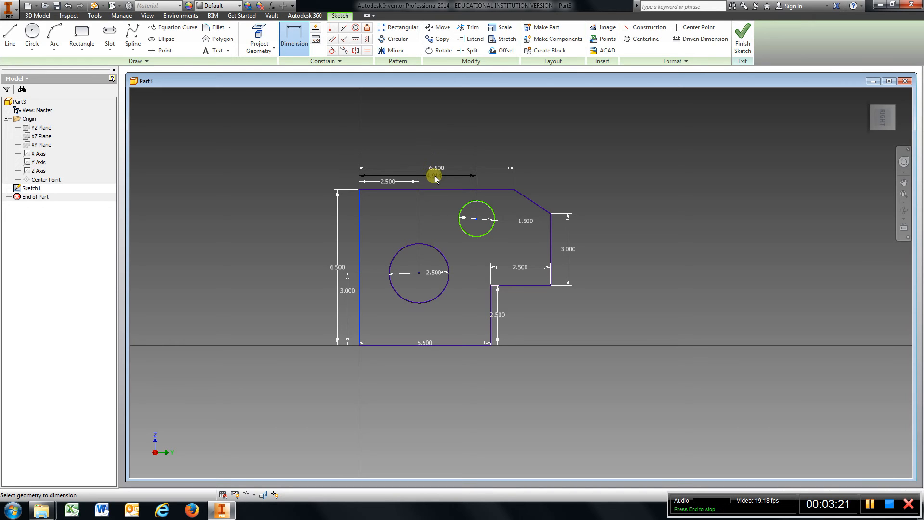
left_click(436, 175)
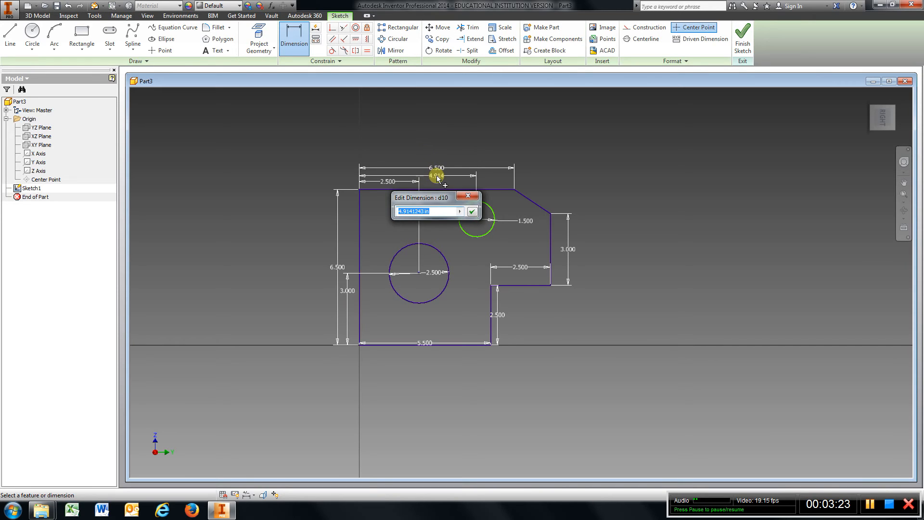
type("5")
key("Return")
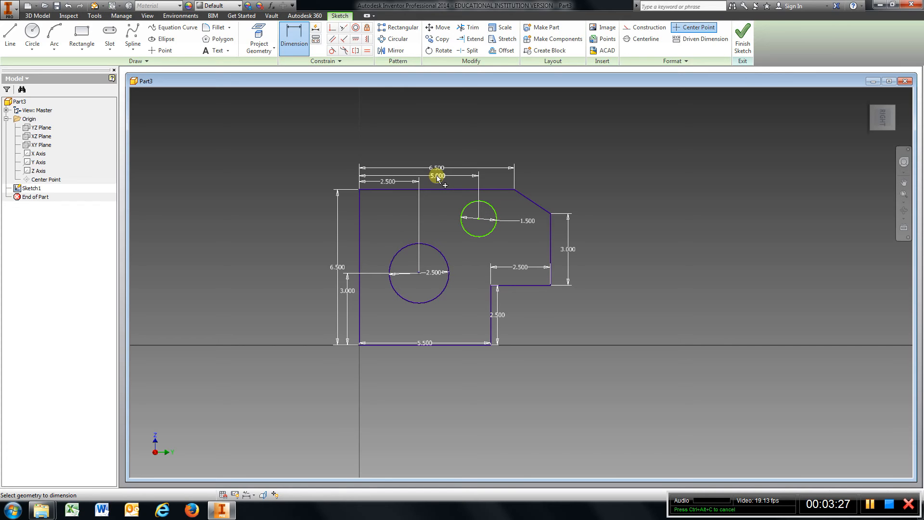
- Dimension the small circle's center 1.5 in below the profile's top edge
left_click(448, 190)
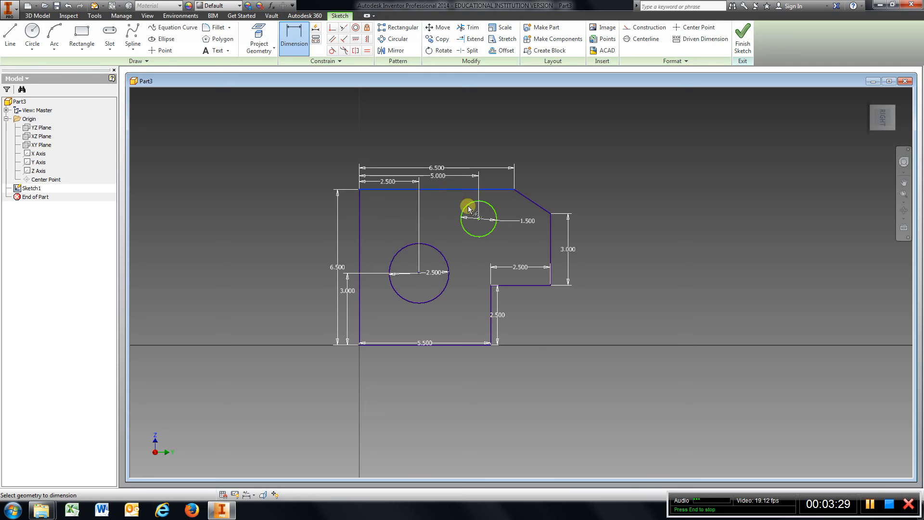
left_click(478, 221)
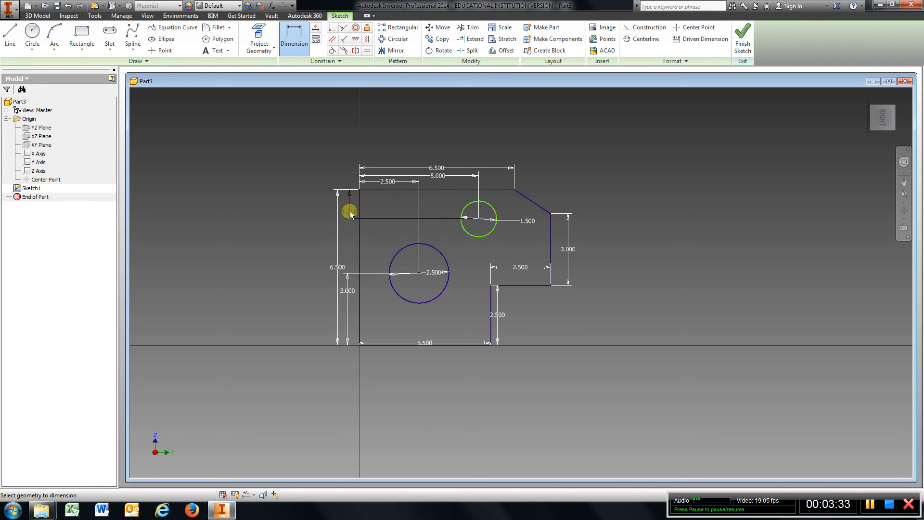
left_click(349, 204)
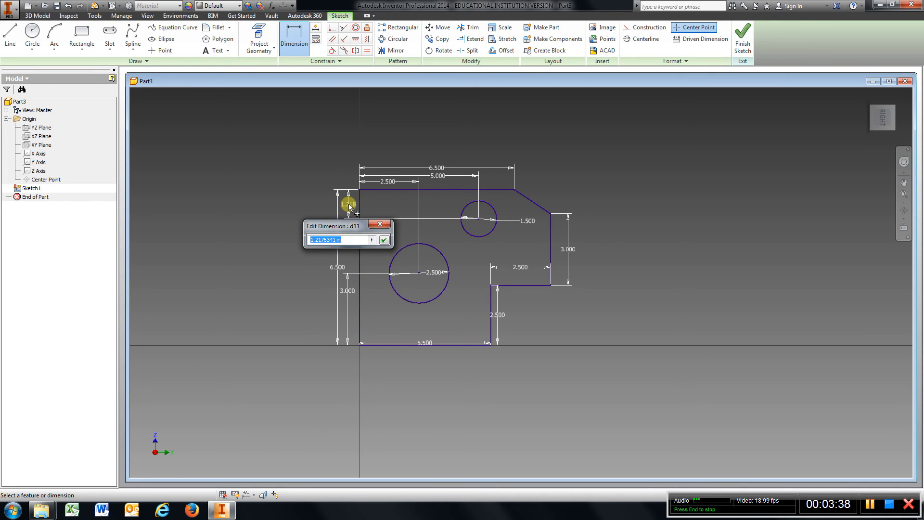
type("1.5")
key("Return")
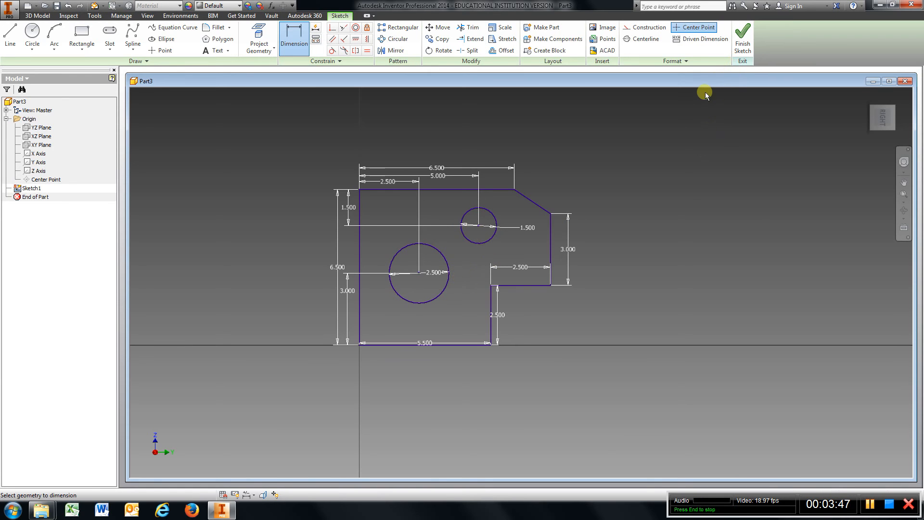
- Finish the sketch and extrude the plate profile, leaving both circles as holes, by a distance of 0.125 in
left_click(743, 38)
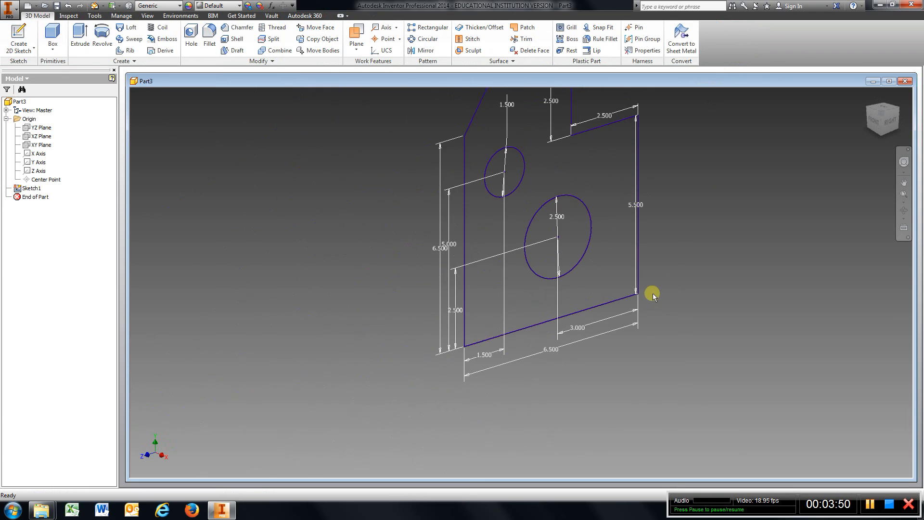
scroll(653, 293, "down", 3)
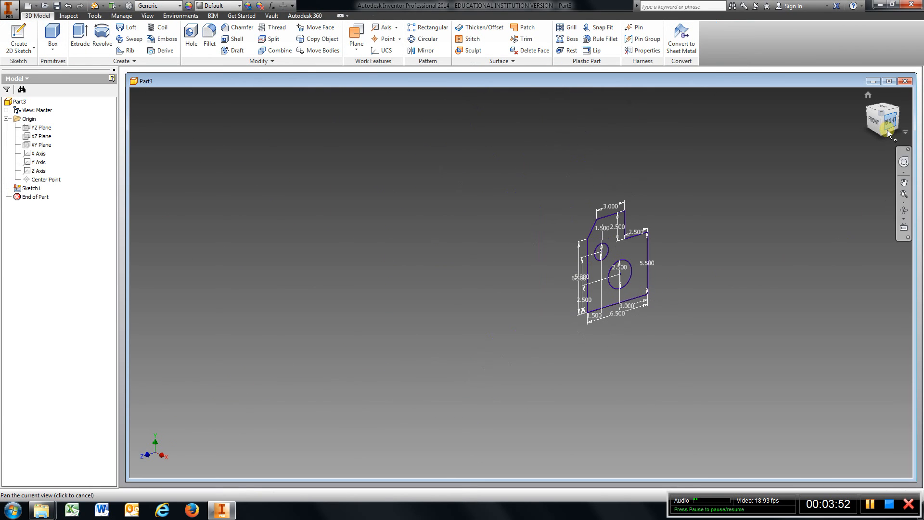
mouse_move(888, 133)
left_mouse_down()
mouse_move(688, 113)
mouse_move(586, 170)
mouse_move(613, 211)
mouse_move(671, 223)
mouse_move(694, 275)
mouse_move(716, 257)
left_mouse_up()
scroll(584, 257, "up", 4)
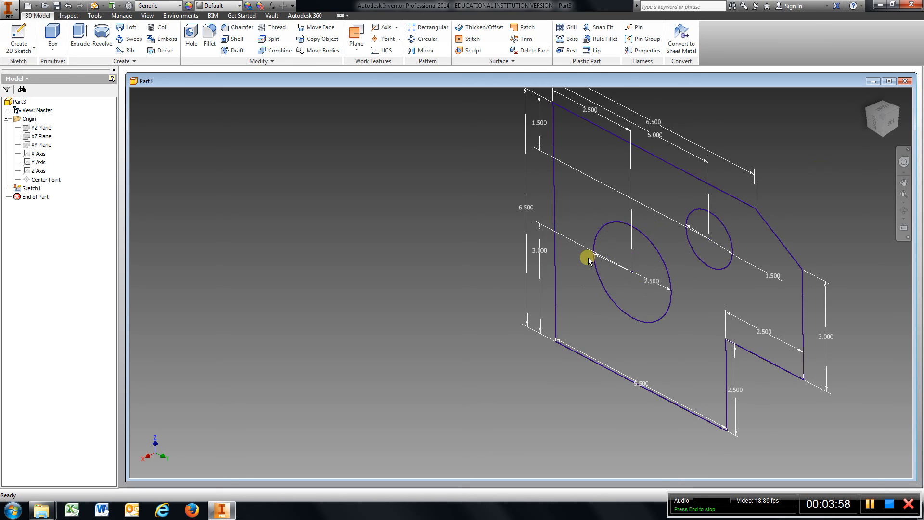
scroll(584, 255, "down", 2)
left_click(86, 38)
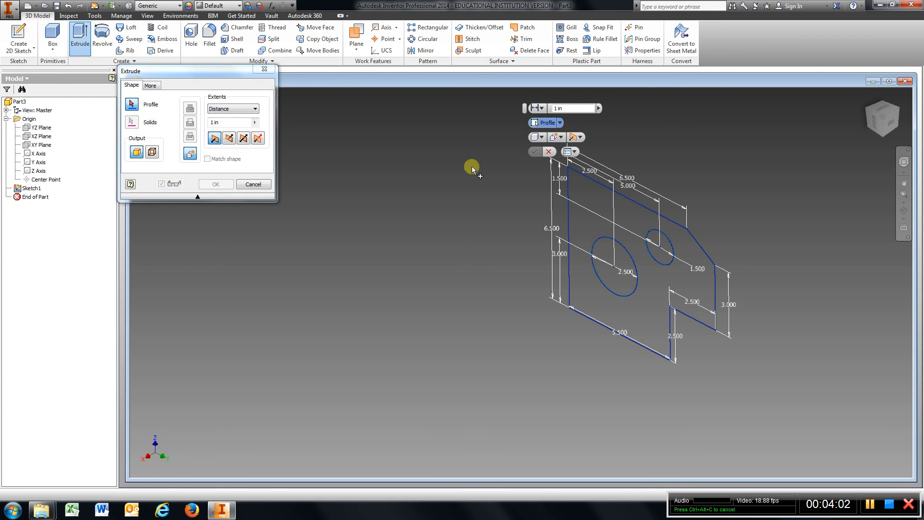
left_click(609, 203)
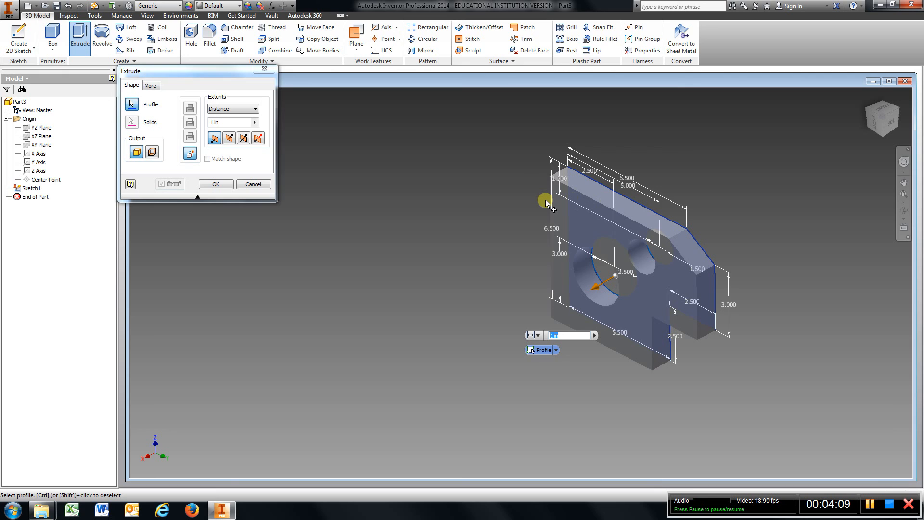
type(".125")
key("Return")
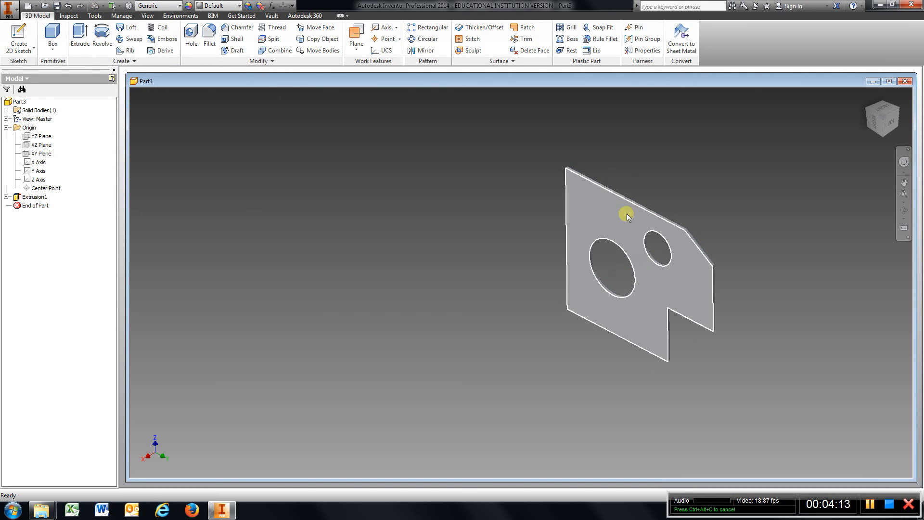